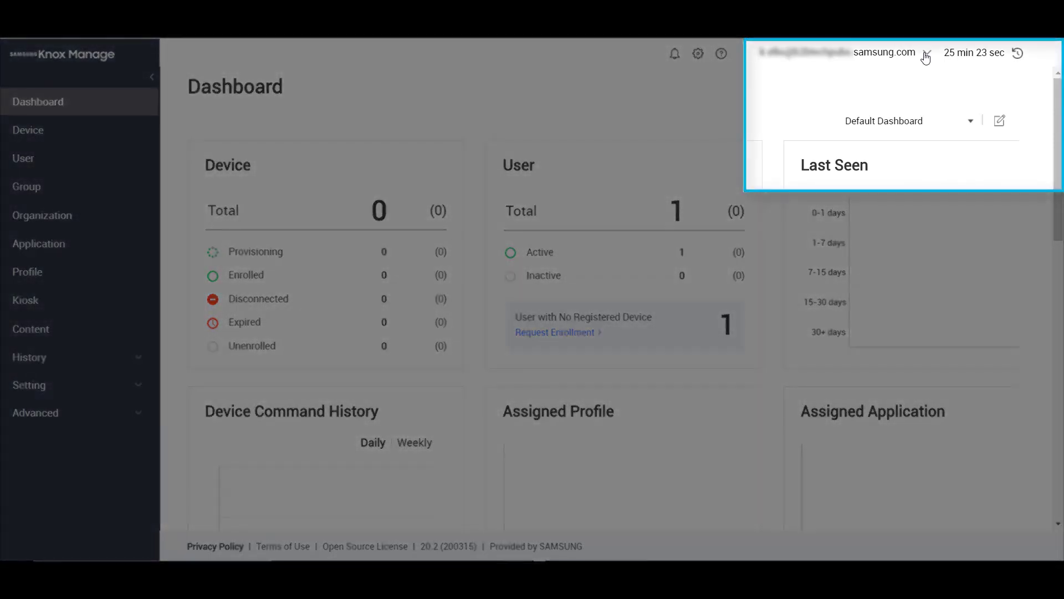
Copy the tenant ID from the account details and paste it into the Notepad notes under Tenant ID
click(926, 53)
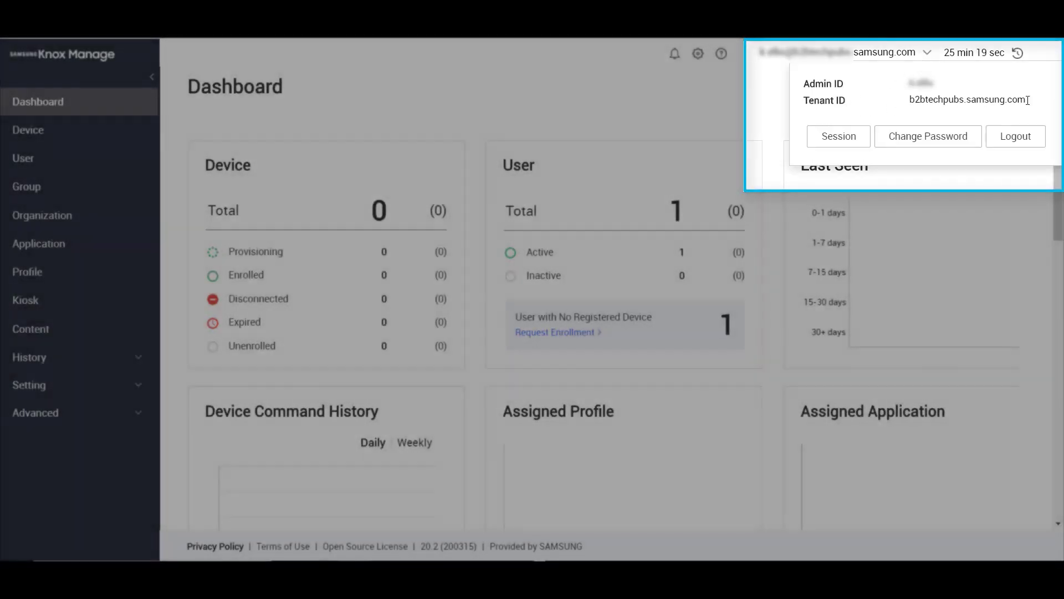
drag(1027, 101, 909, 99)
key(ctrl+c)
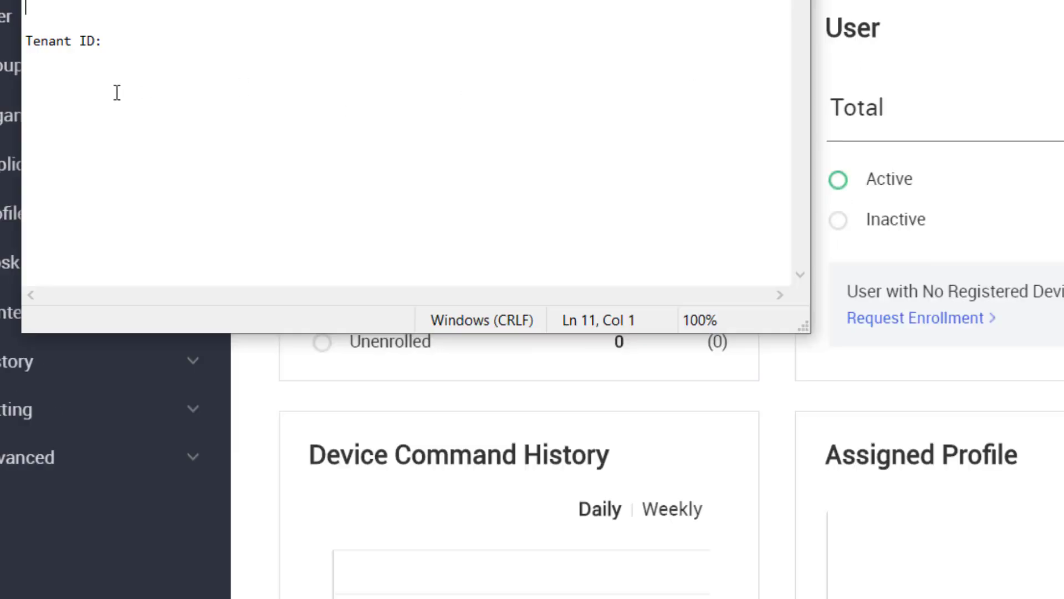
click(71, 64)
key(ctrl+v)
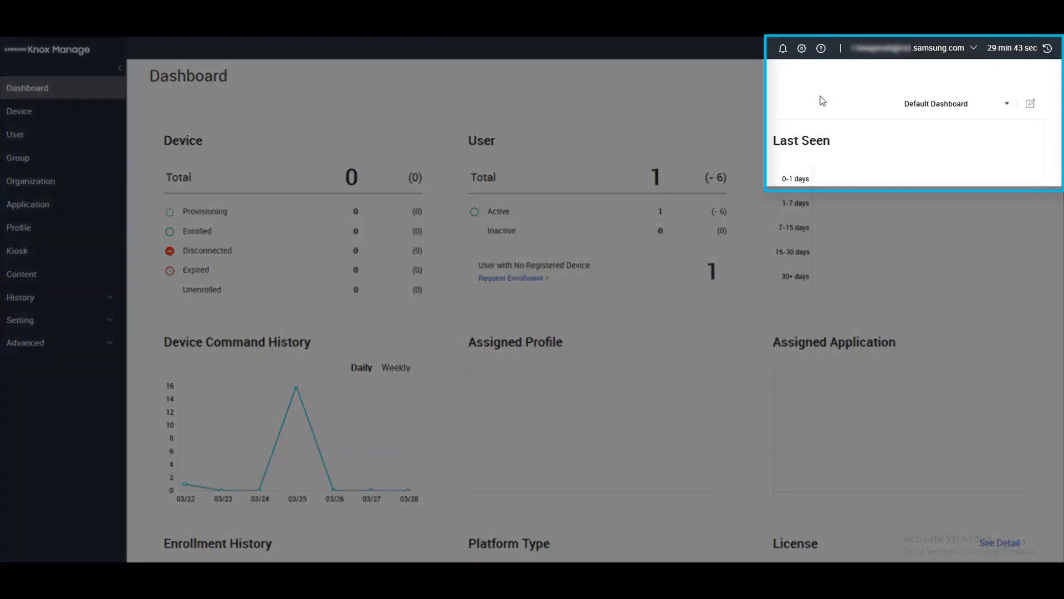
Download the Cloud Connector Client from the Knox Manage downloads and close the Download window
click(823, 49)
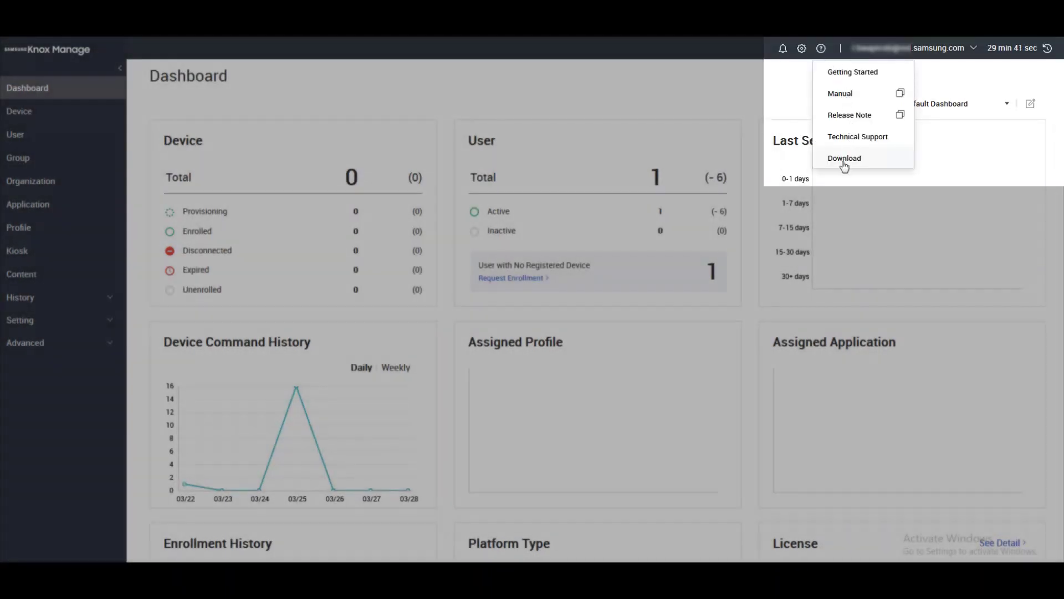
click(845, 160)
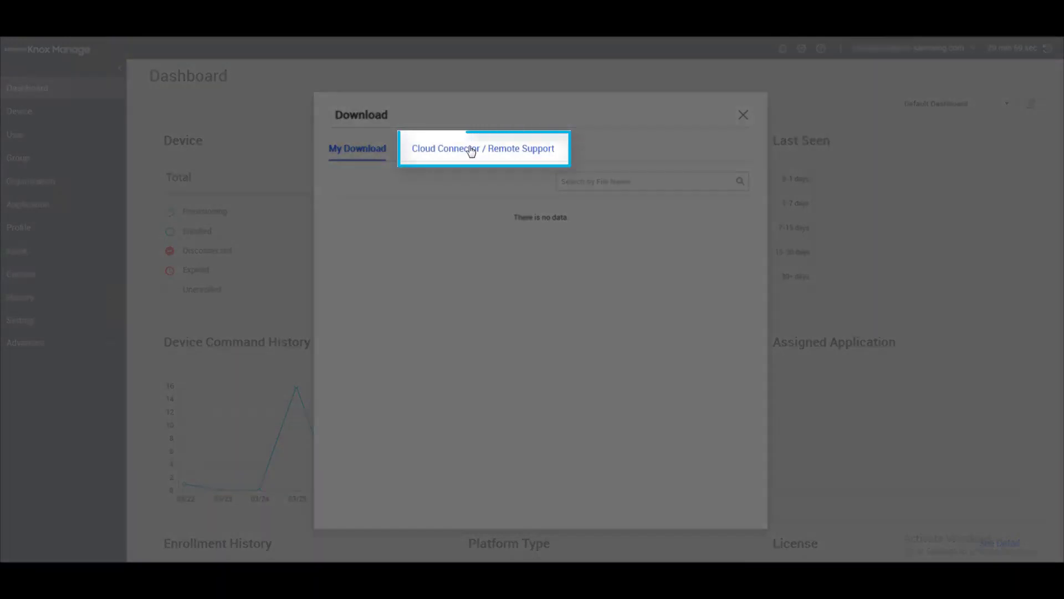
click(470, 150)
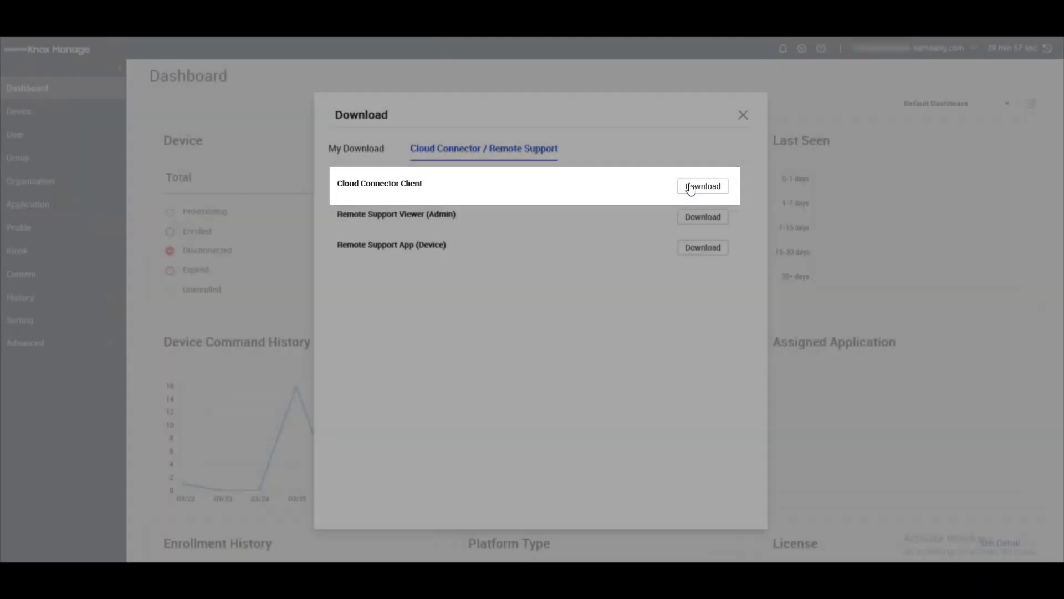
click(743, 116)
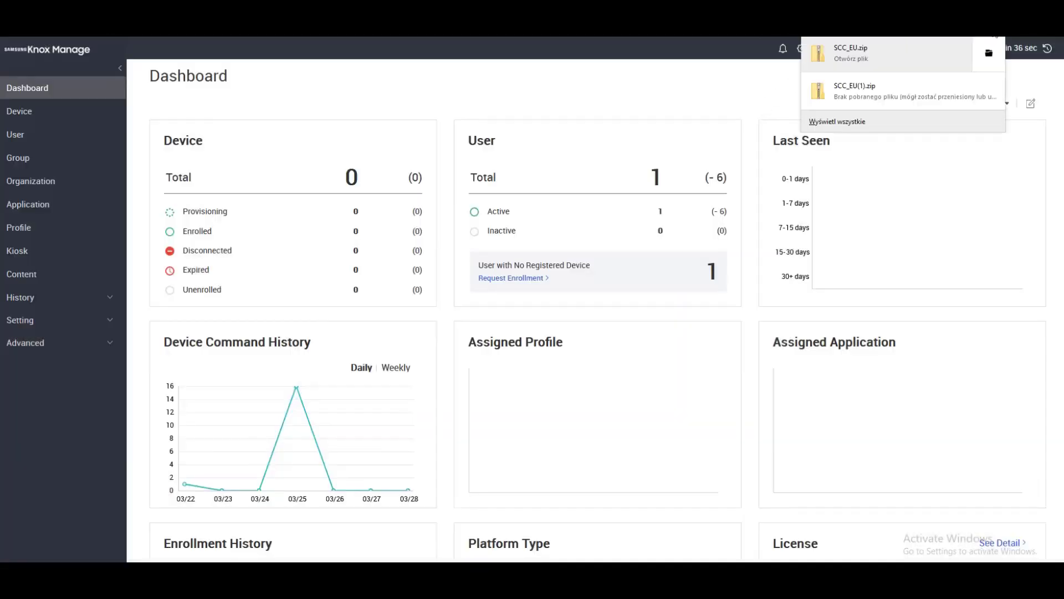
Extract the downloaded SCC_EU.zip into an SCC_EU folder in Downloads
click(988, 52)
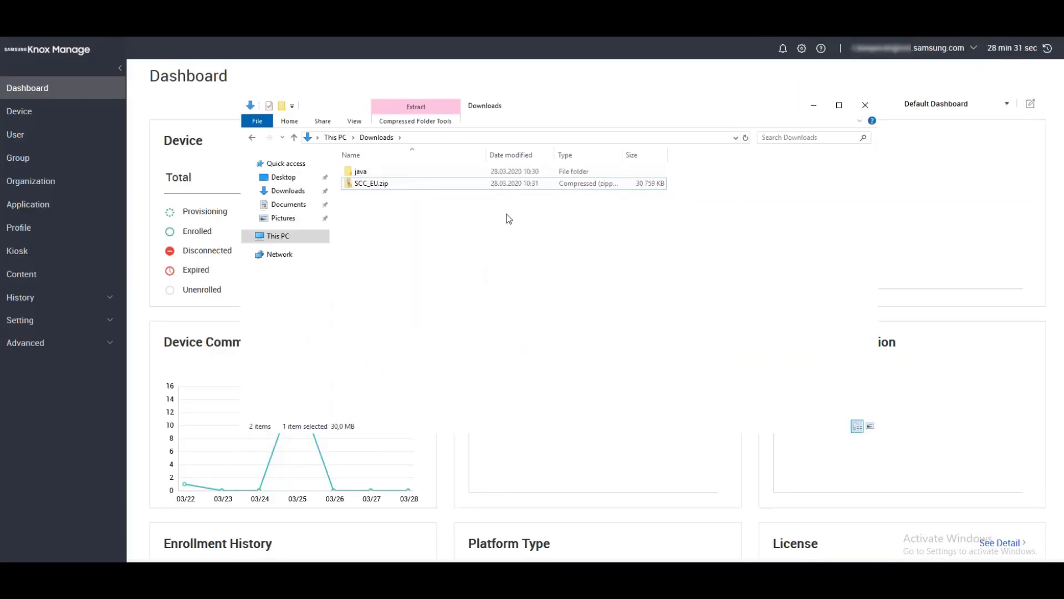
right_click(370, 187)
click(411, 225)
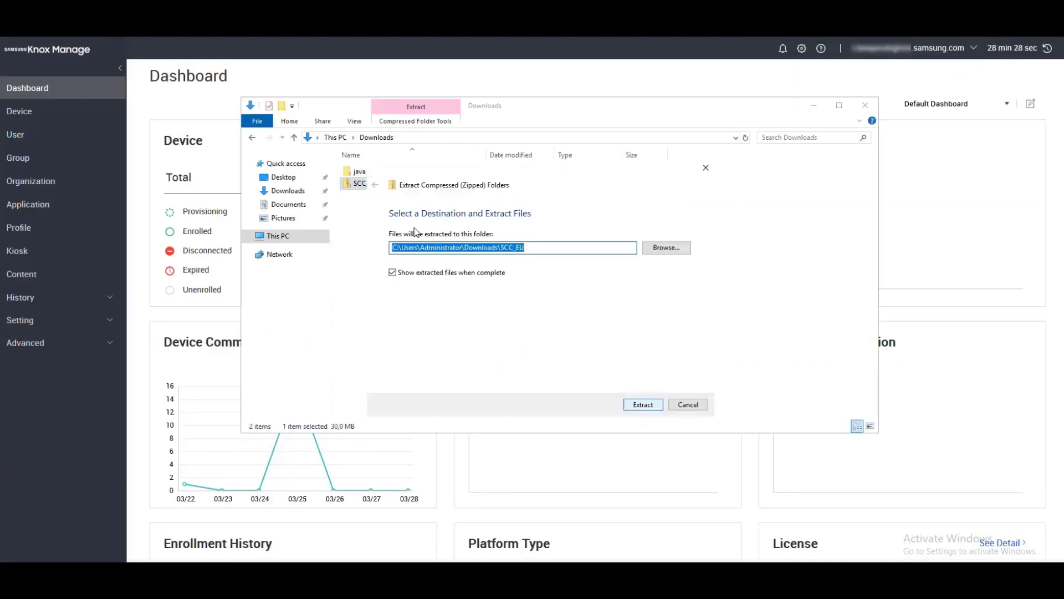
click(643, 404)
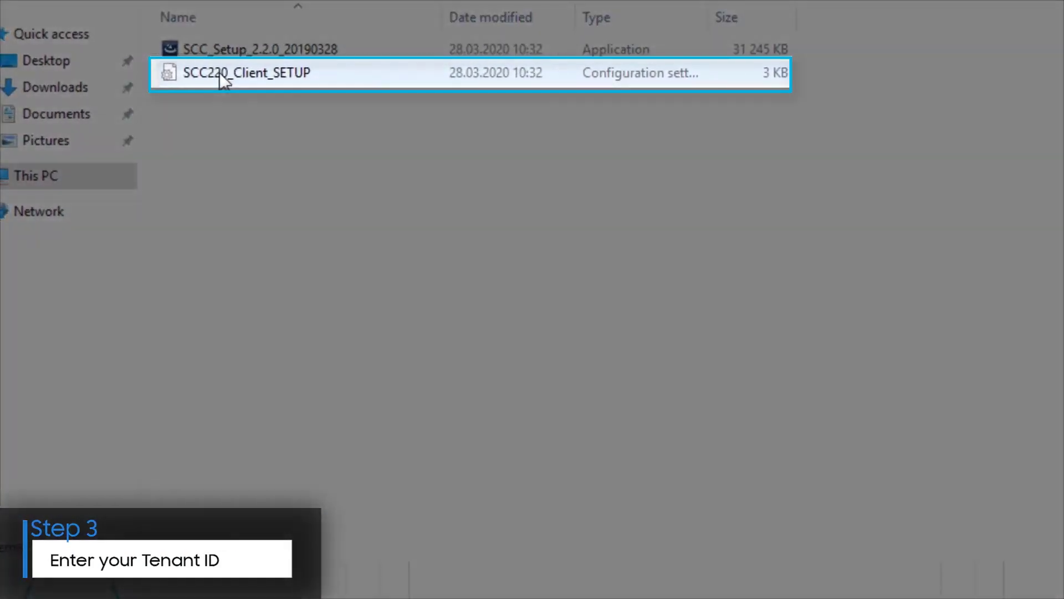
Set TENANT_ID to b2btechpubs.samsung.com in the SCC220_Client_SETUP configuration file and save it
double_click(220, 72)
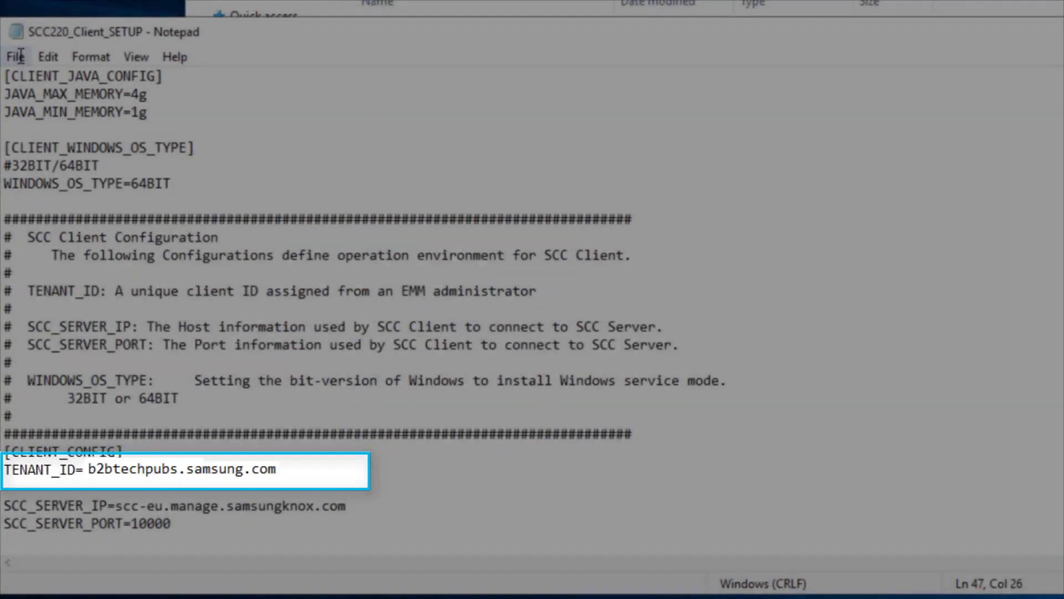
click(23, 64)
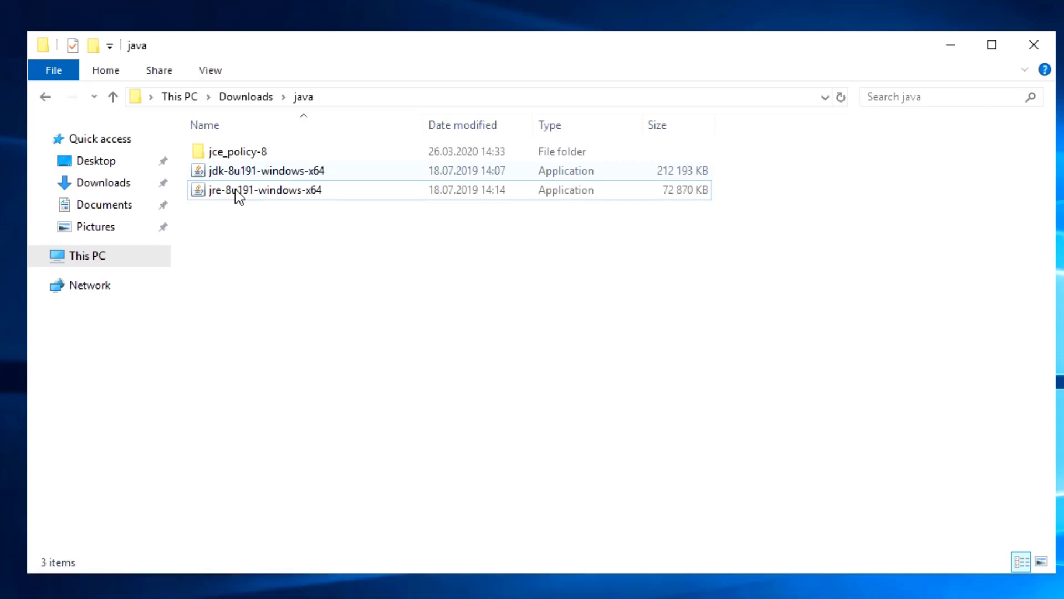
Install Java SE Development Kit 8 Update 191 with default options from jdk-8u191-windows-x64 in the java folder
double_click(266, 173)
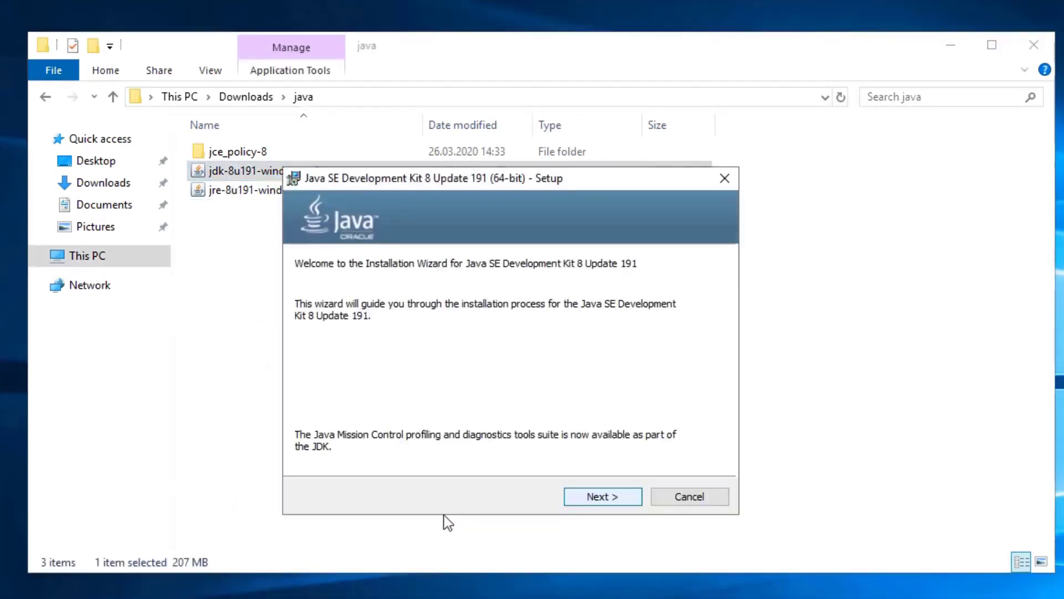
click(608, 500)
click(607, 498)
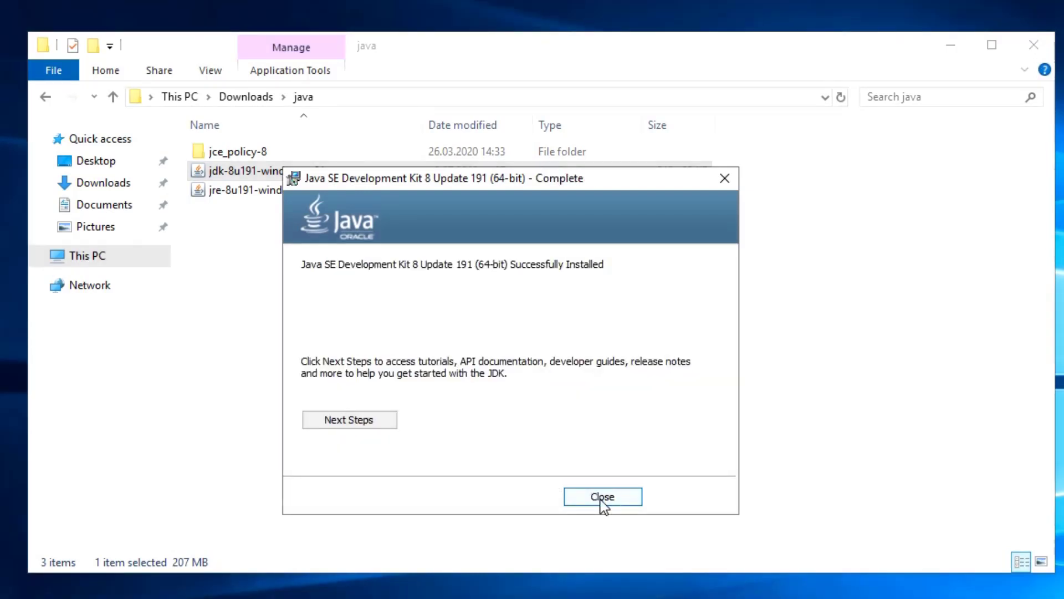
click(603, 497)
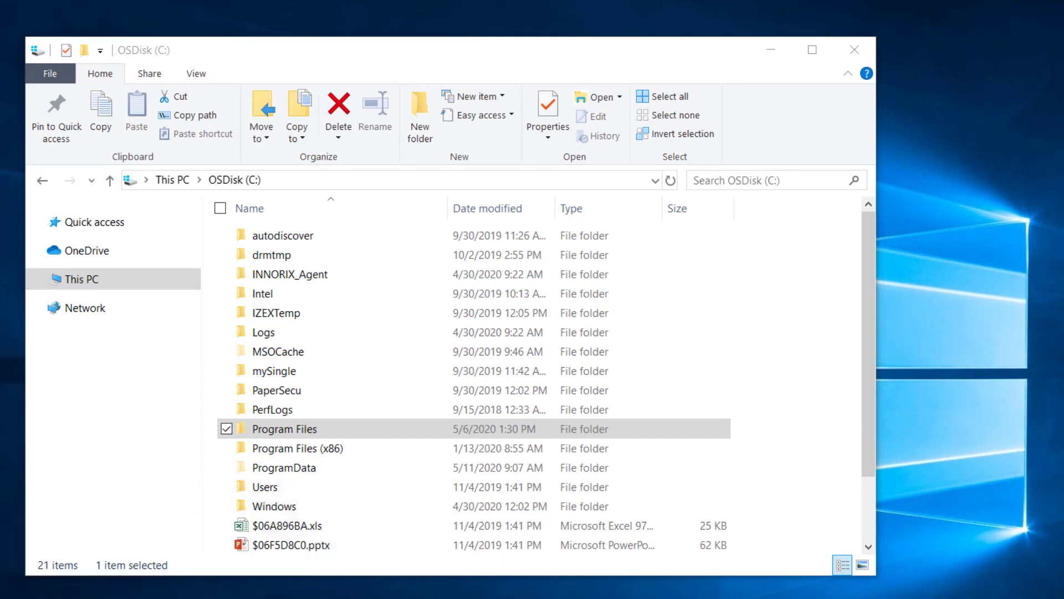
Open the java.security file from C:\Program Files\Java\jdk1.8.0_191\jre\lib\security in Notepad
double_click(358, 427)
double_click(351, 513)
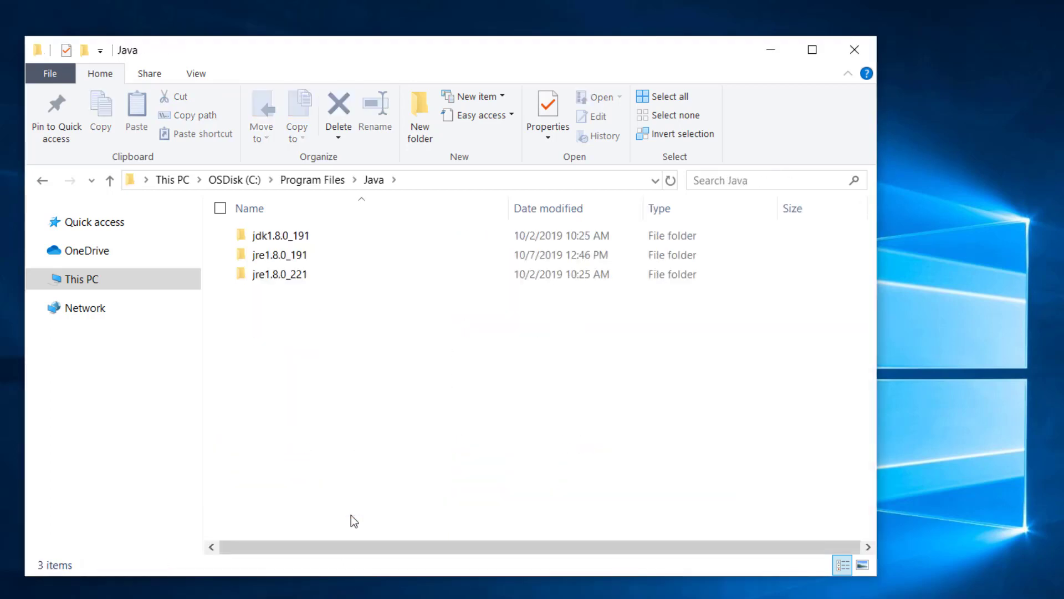
click(327, 240)
double_click(328, 242)
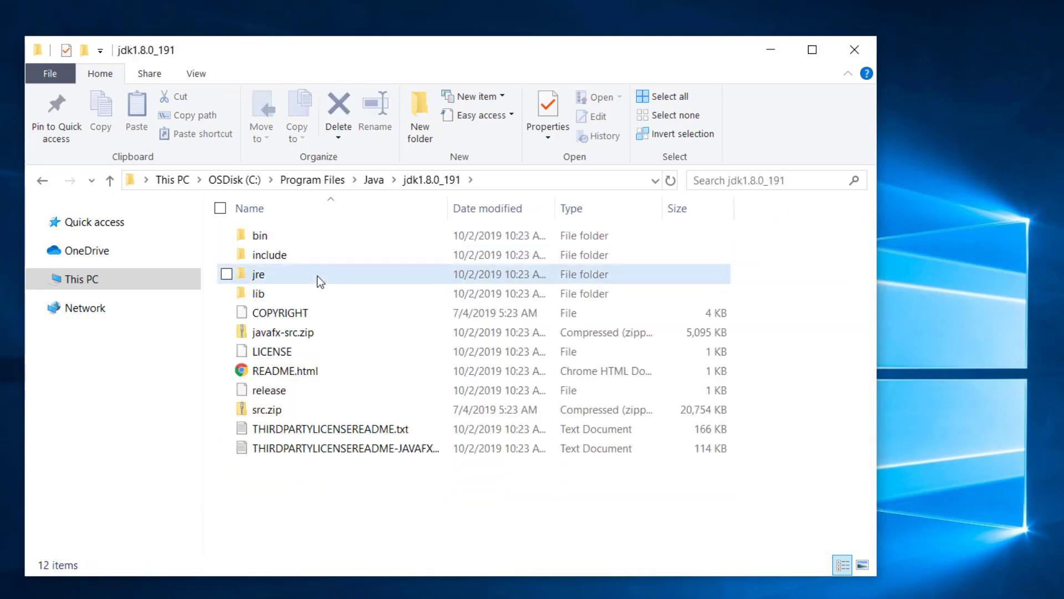
double_click(317, 275)
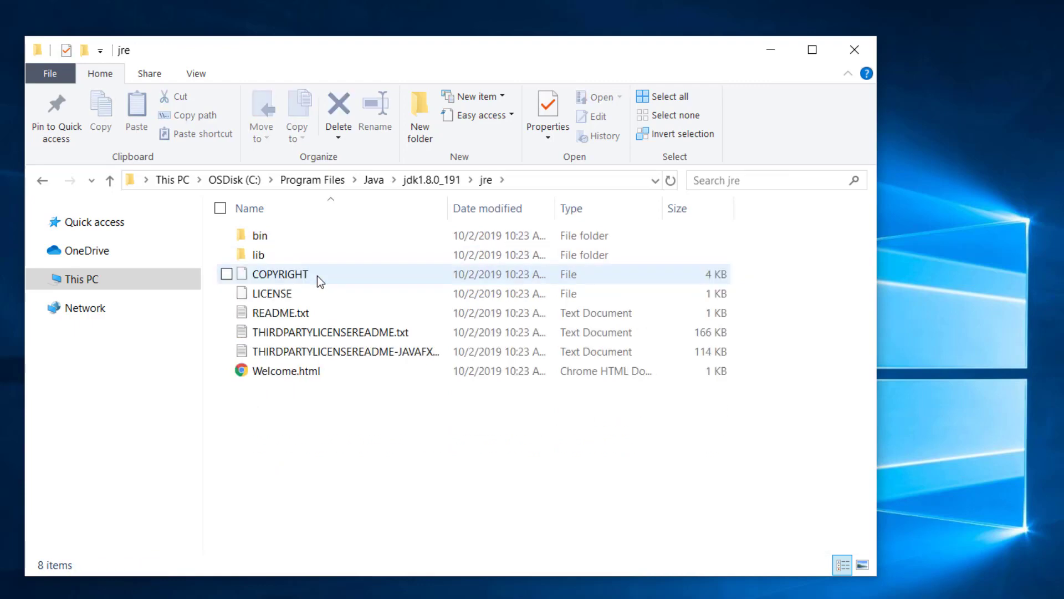
click(316, 258)
double_click(316, 259)
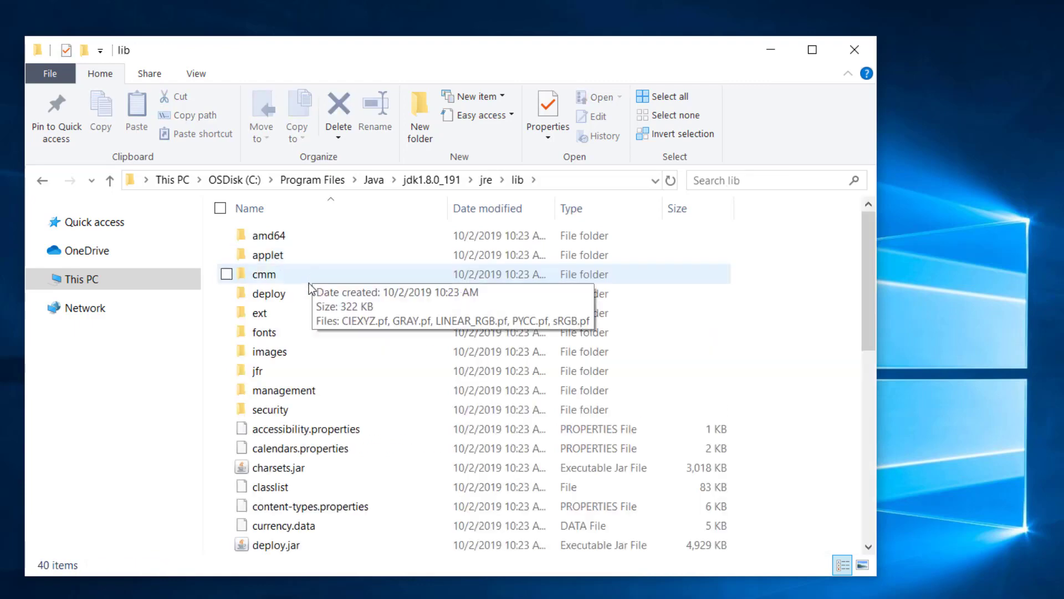
double_click(302, 408)
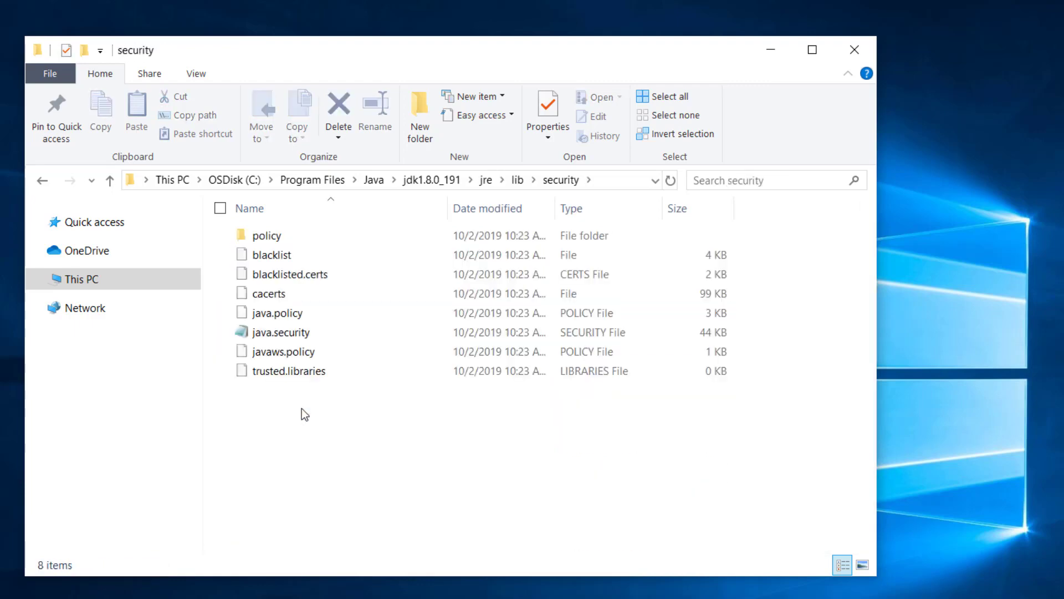
double_click(297, 334)
click(297, 339)
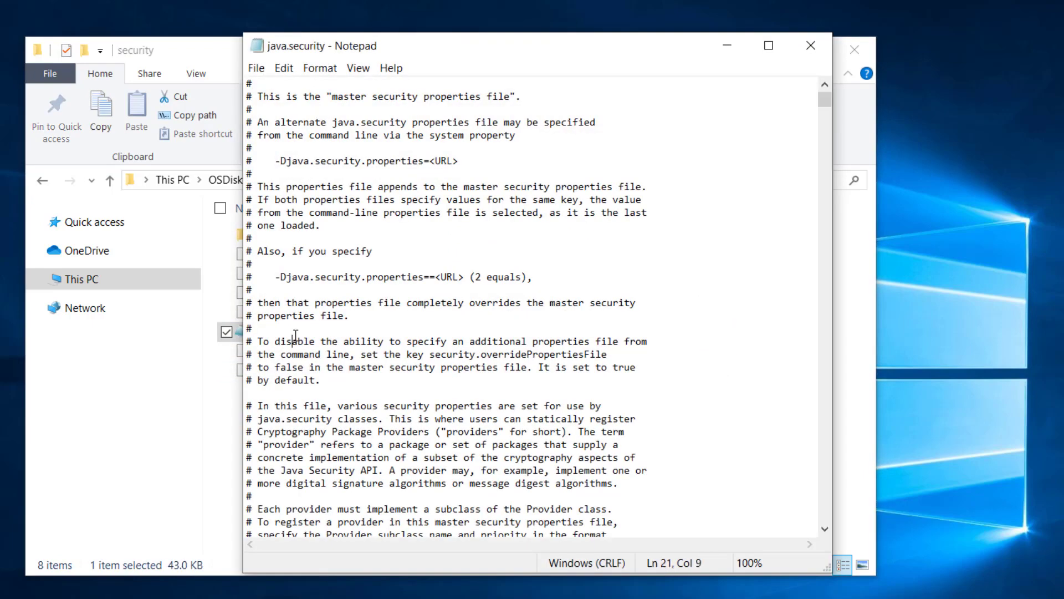
Find "crypto.policy" in java.security and uncomment the crypto.policy=unlimited line by removing its leading #
key(ctrl+f)
text(crypto.policy)
key(Return)
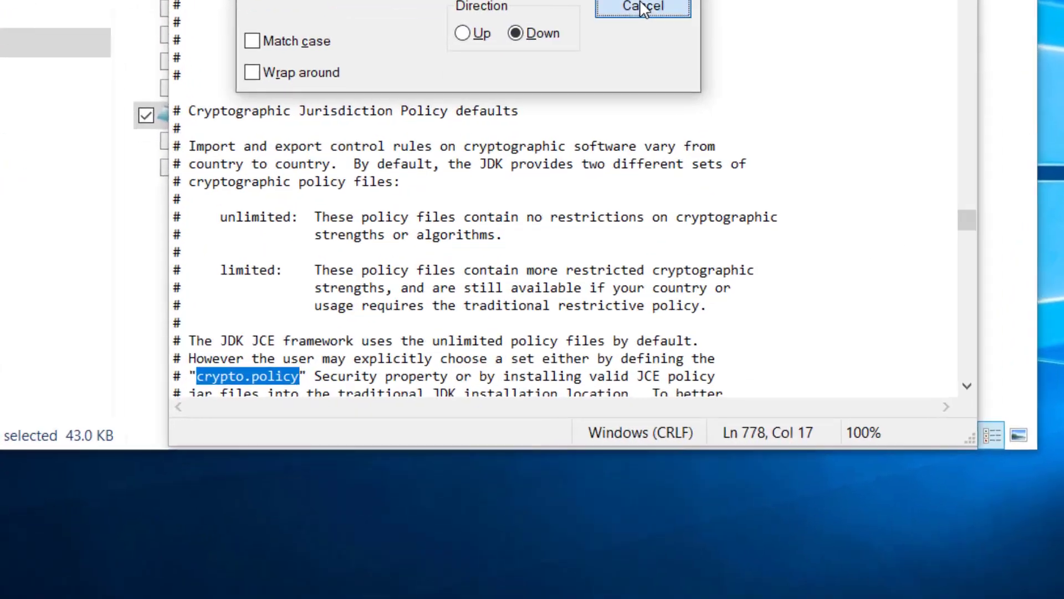
click(589, 250)
scroll(518, 86, down, 15)
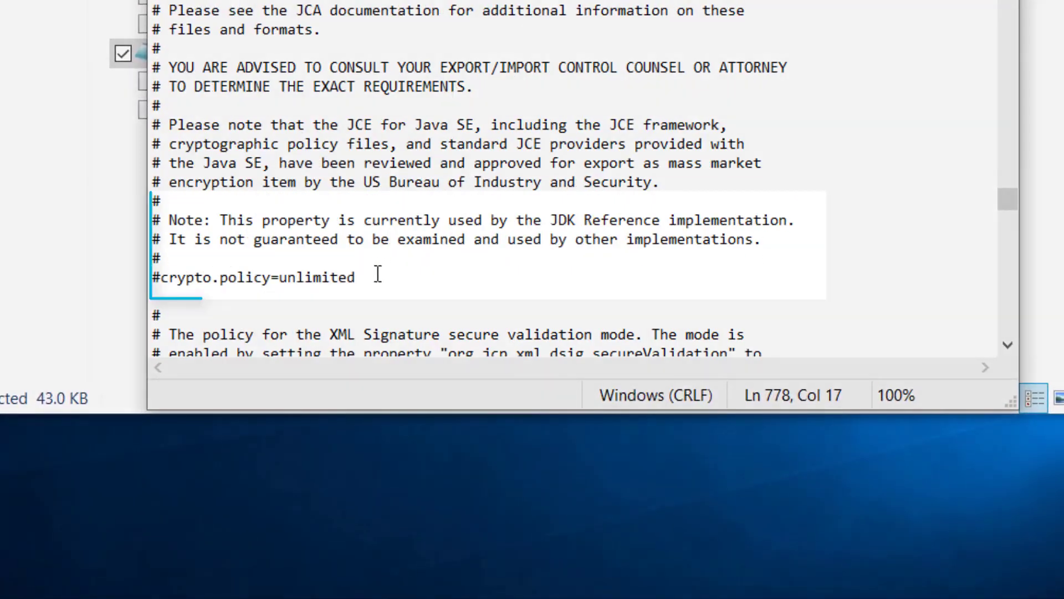
drag(378, 274, 151, 276)
click(169, 290)
click(161, 280)
key(BackSpace)
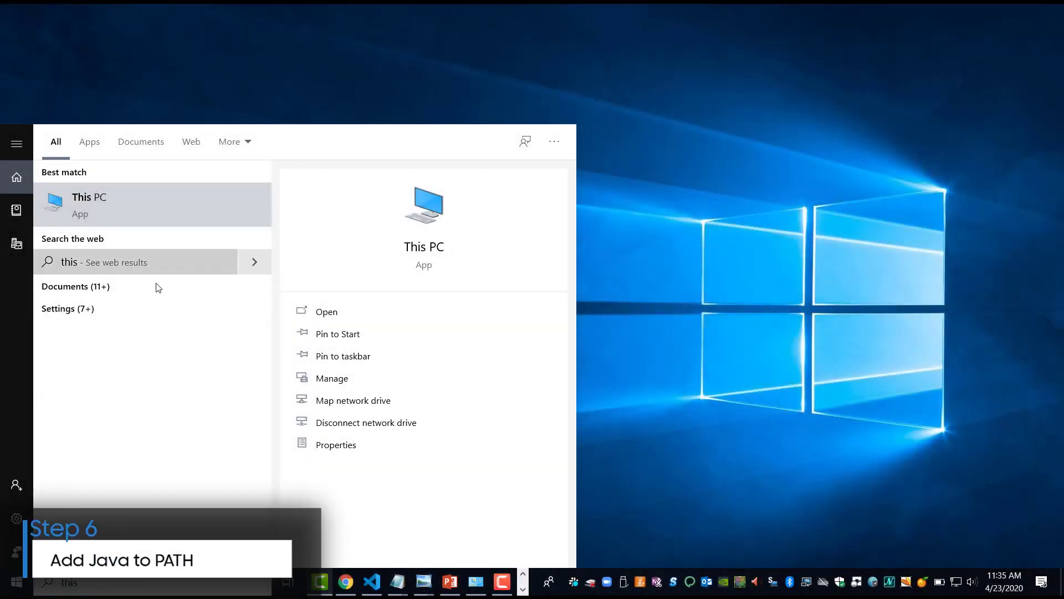
Add C:\Program Files\Java\jdk1.8.0_191\bin to the user Path variable in the Windows environment variables and confirm the changes
right_click(183, 220)
click(225, 350)
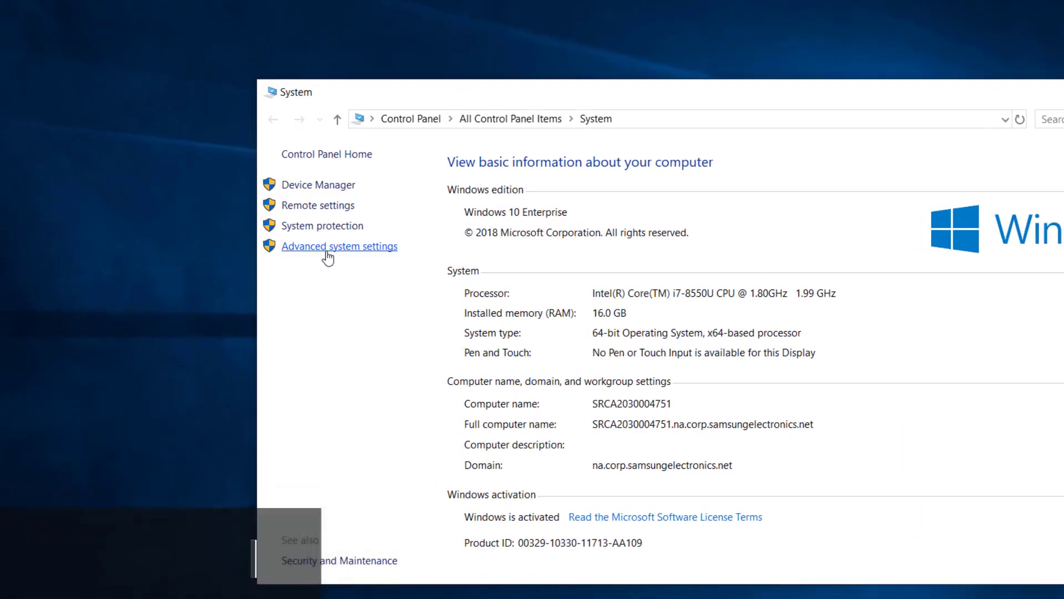
click(320, 247)
click(309, 328)
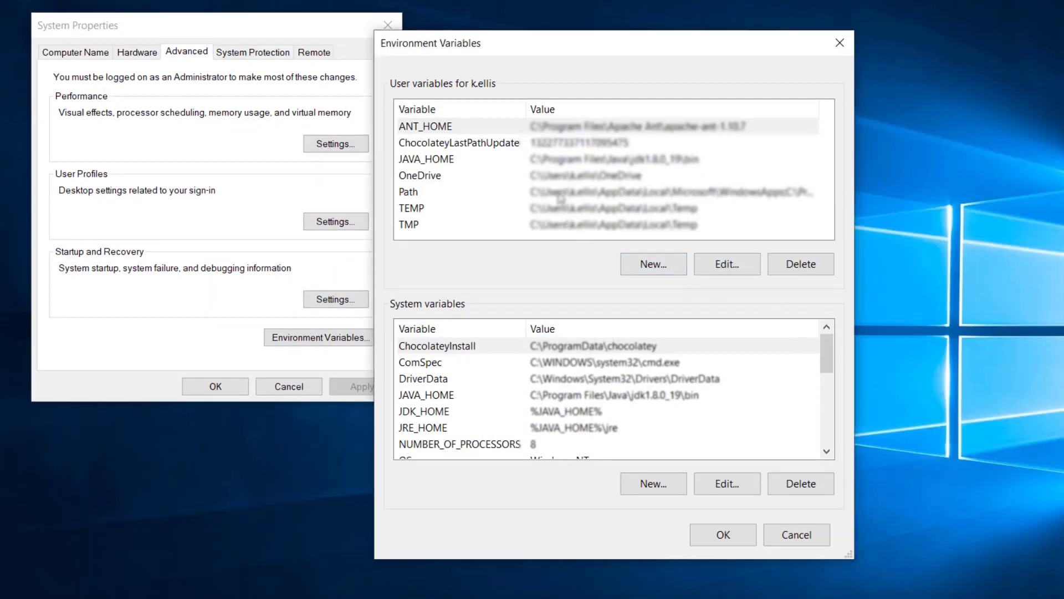
click(563, 192)
click(711, 264)
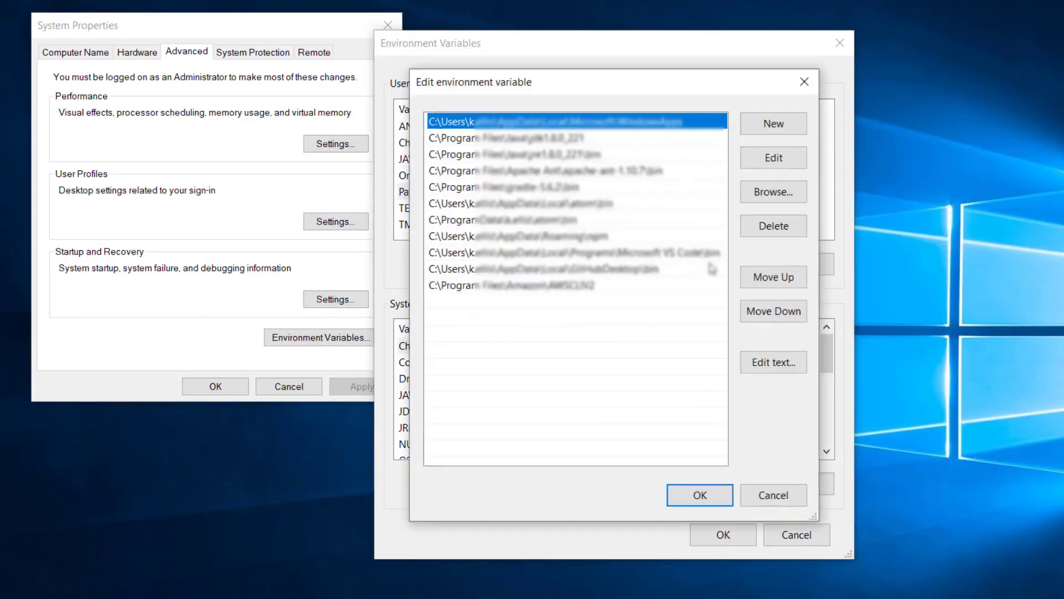
click(766, 123)
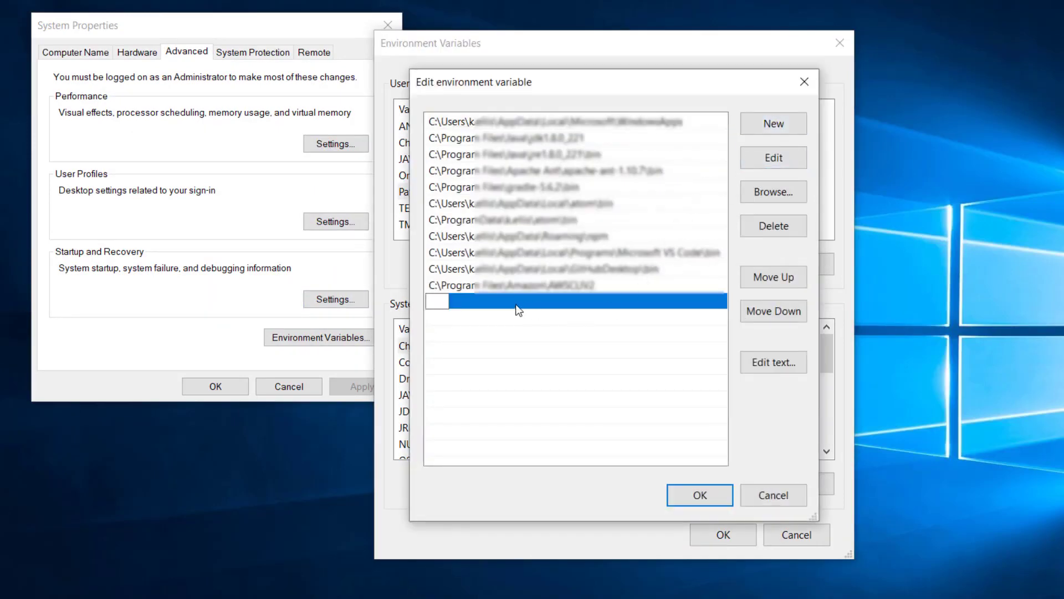
text(C:\Program Files\Java\jdk1.8.0_191\bin)
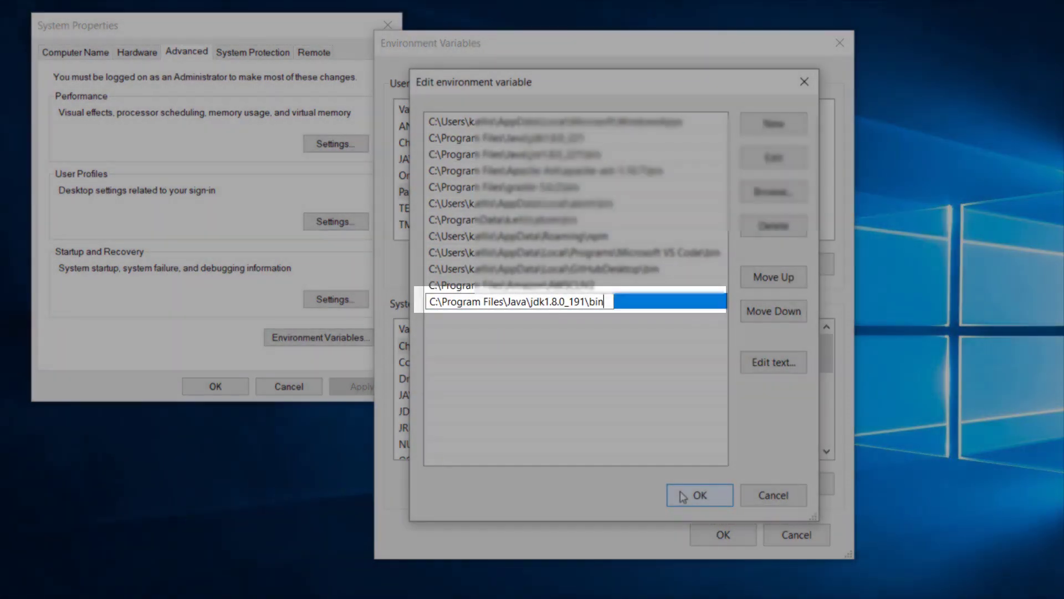
click(682, 495)
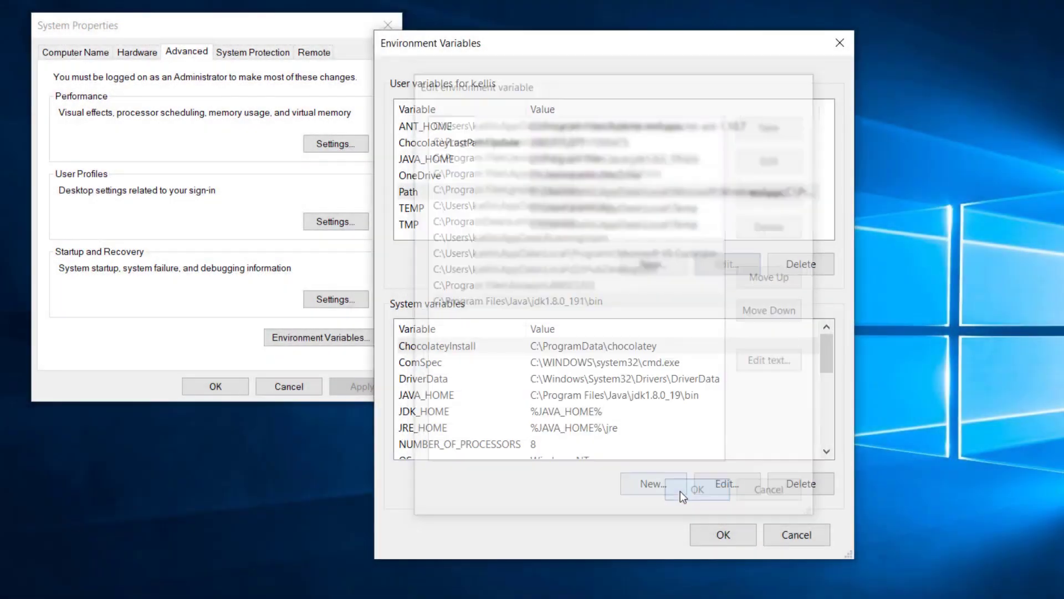
click(715, 535)
click(245, 384)
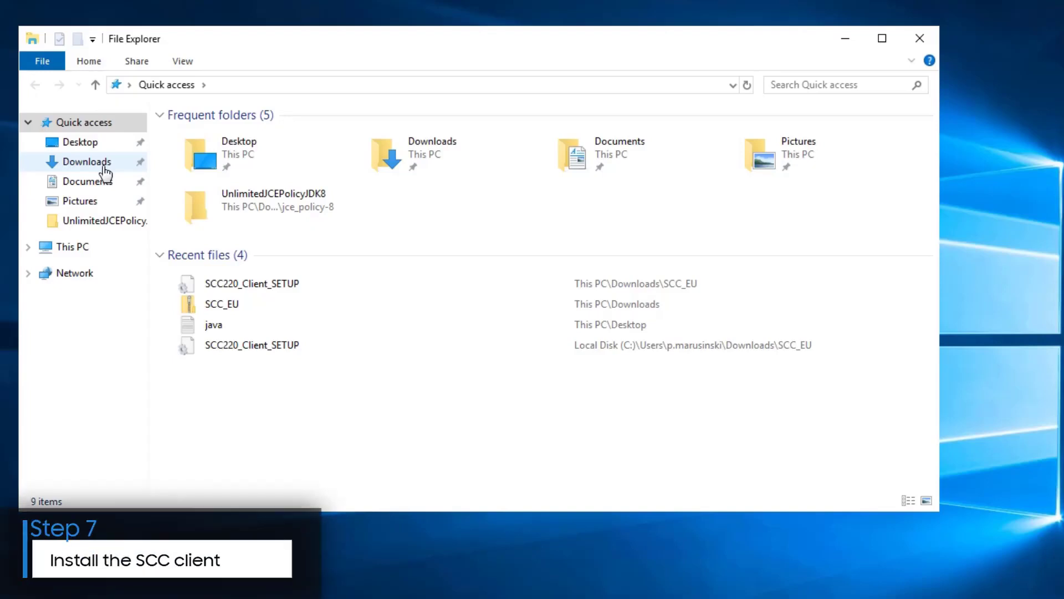
Start the SCC_Setup_2.2.0_20190328 installer from Downloads\SCC_EU with English (United States) as the installation language
click(105, 169)
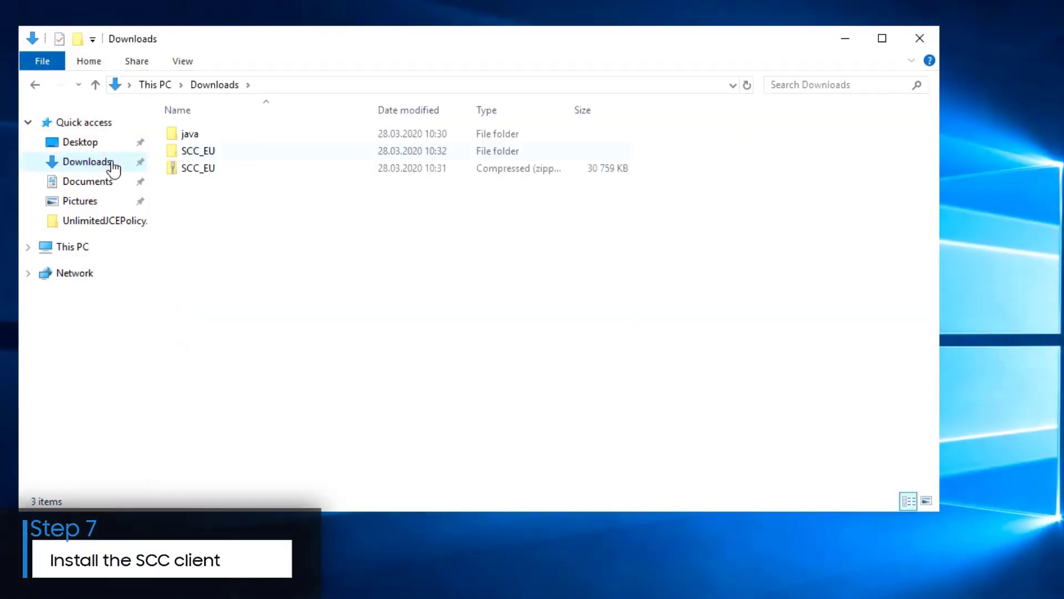
double_click(215, 152)
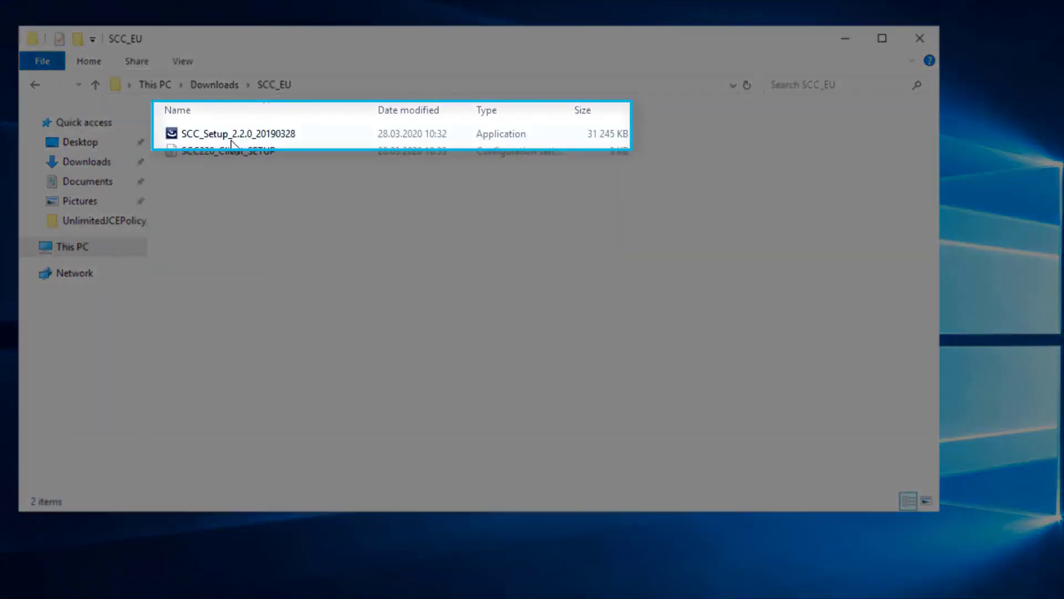
double_click(232, 139)
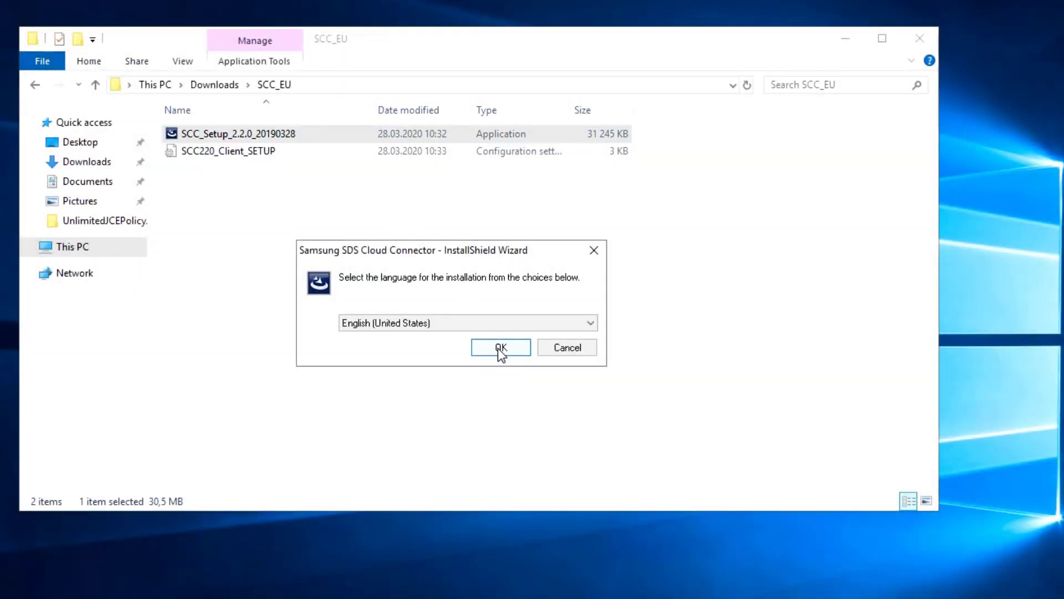
click(501, 348)
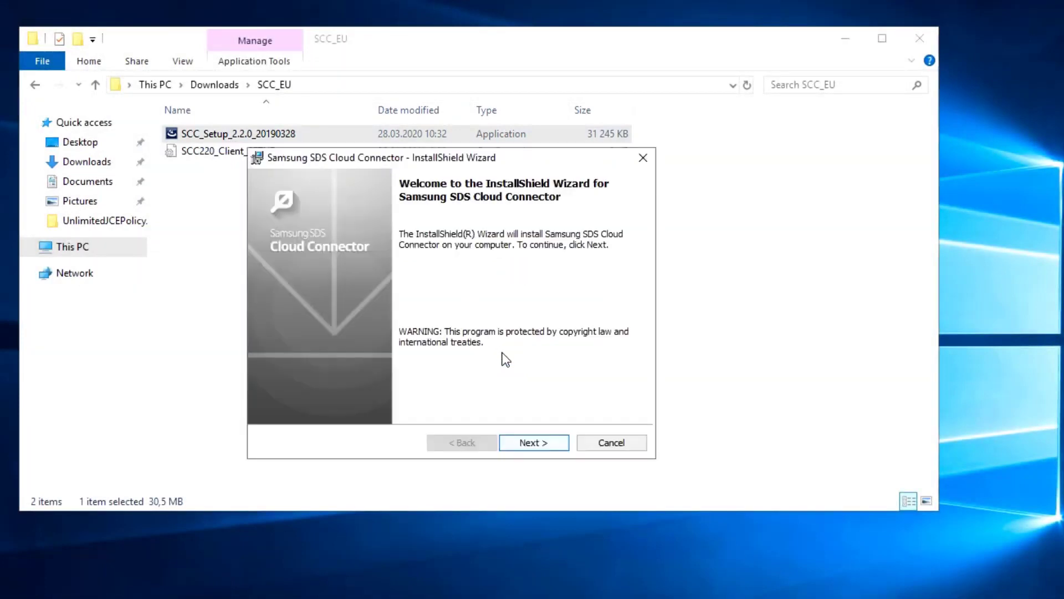
Proceed past the Cloud Connector installer's welcome page and accept the terms of the End User License Agreement
click(534, 443)
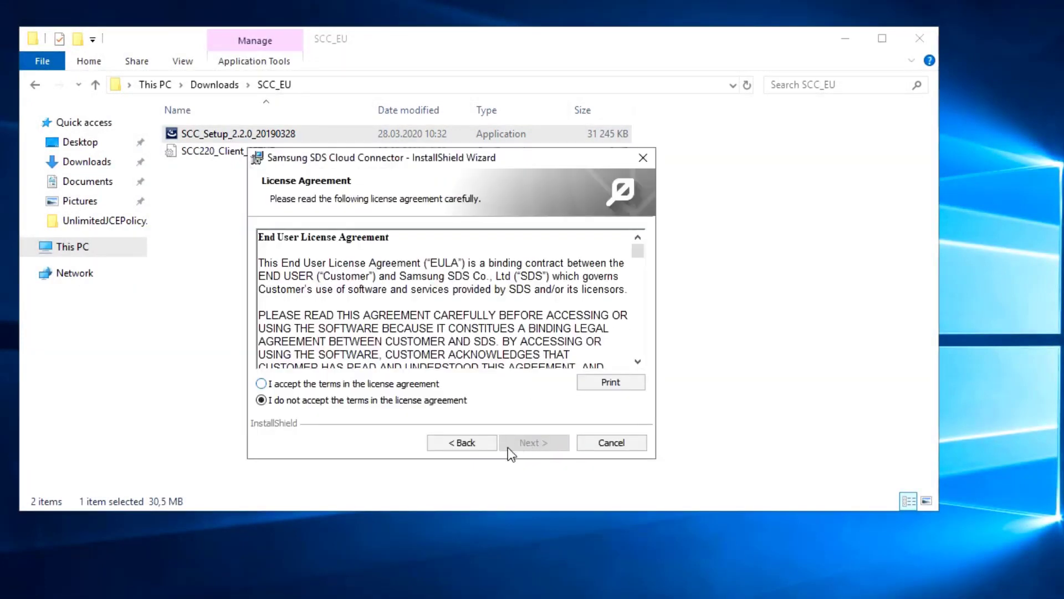
click(261, 384)
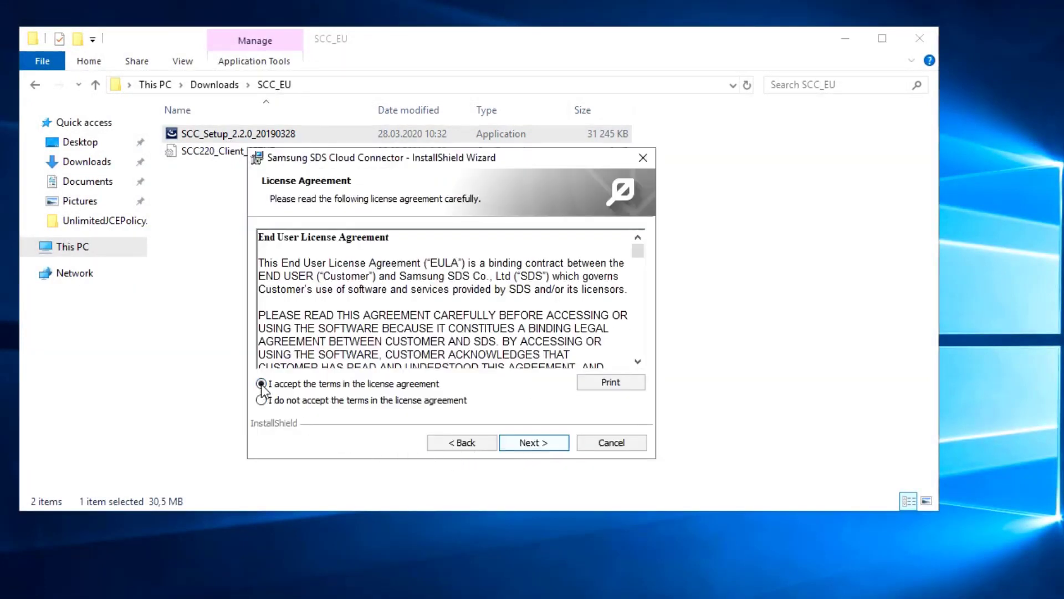
click(534, 443)
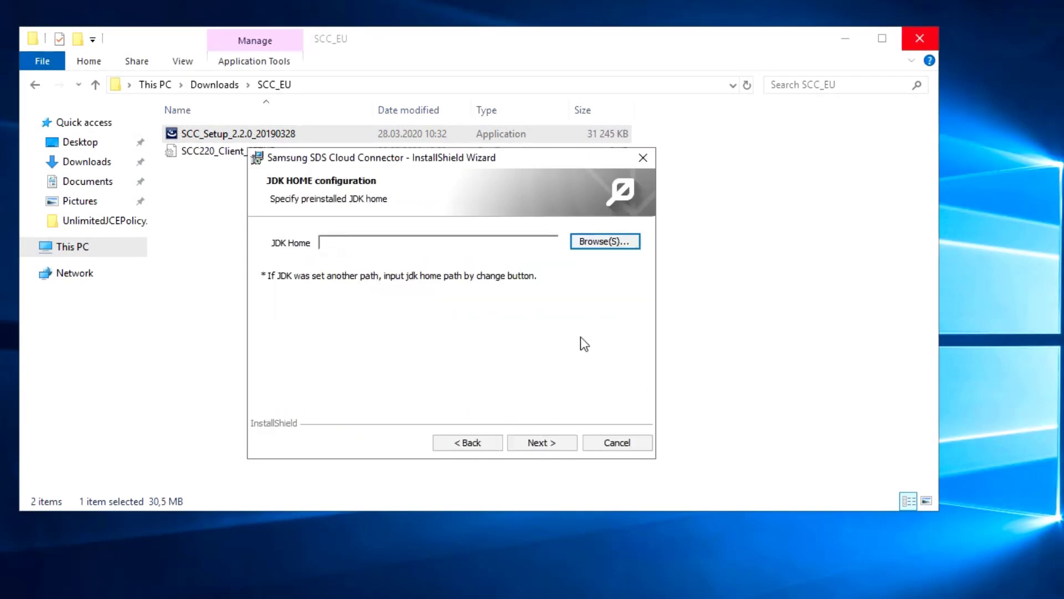
Close the SCC_EU folder window and set the installer's JDK Home to C:\Program Files\Java\jdk1.8.0_191\
click(918, 39)
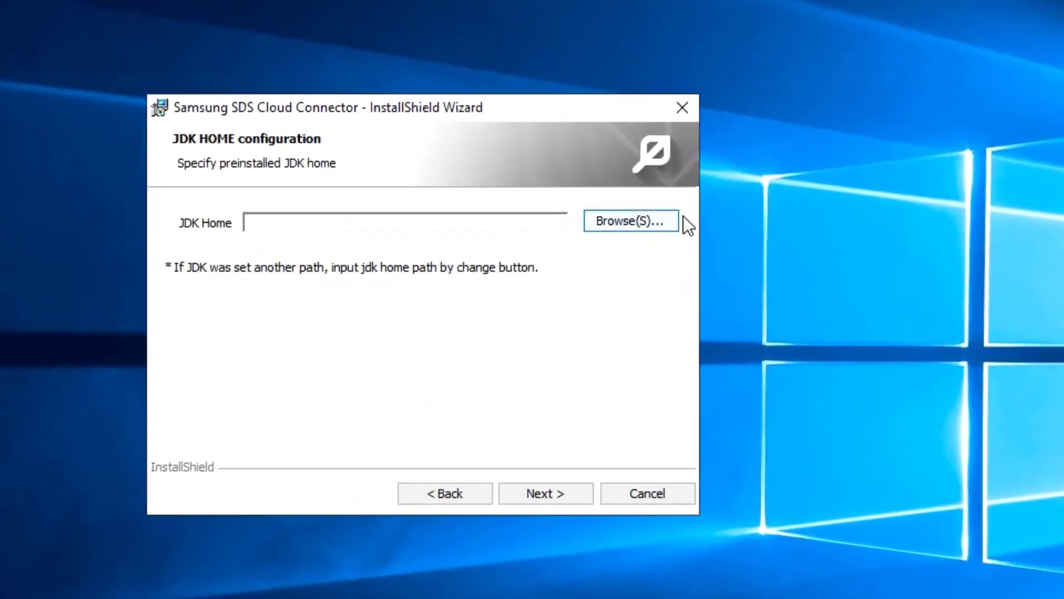
click(632, 221)
double_click(250, 287)
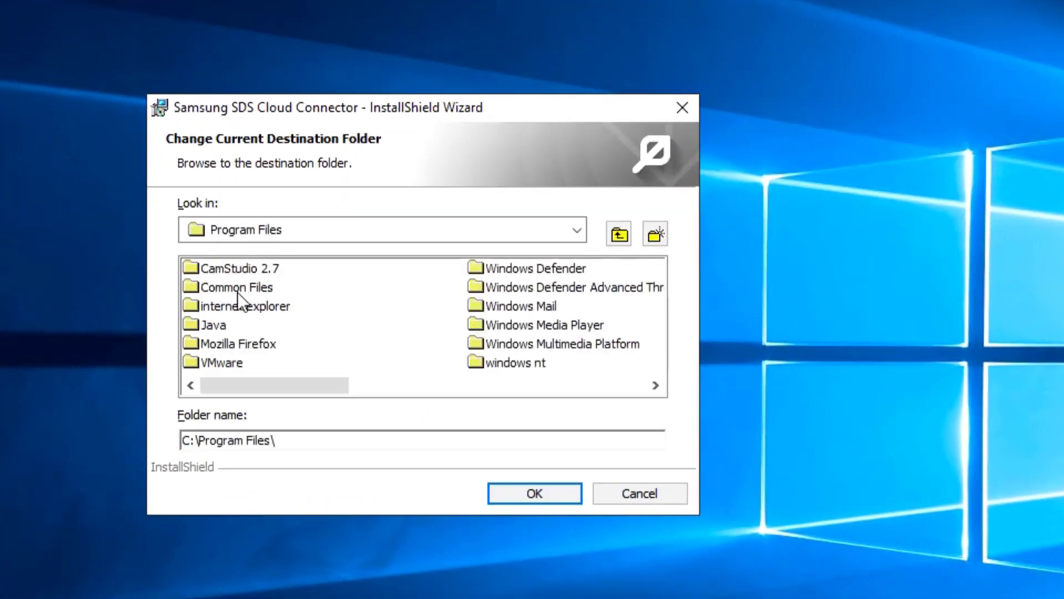
double_click(224, 324)
double_click(243, 267)
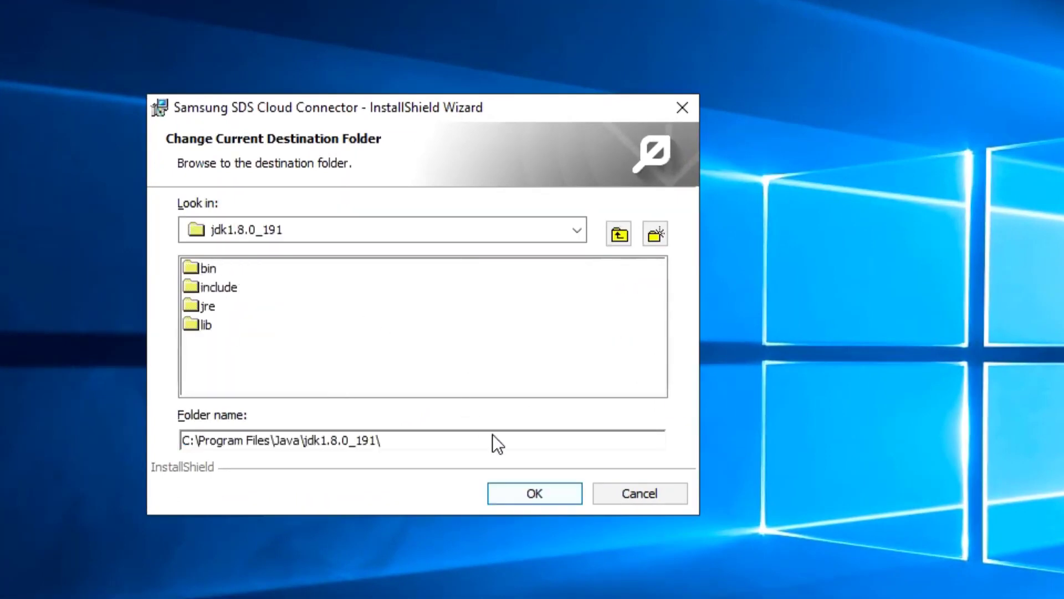
click(524, 494)
click(539, 494)
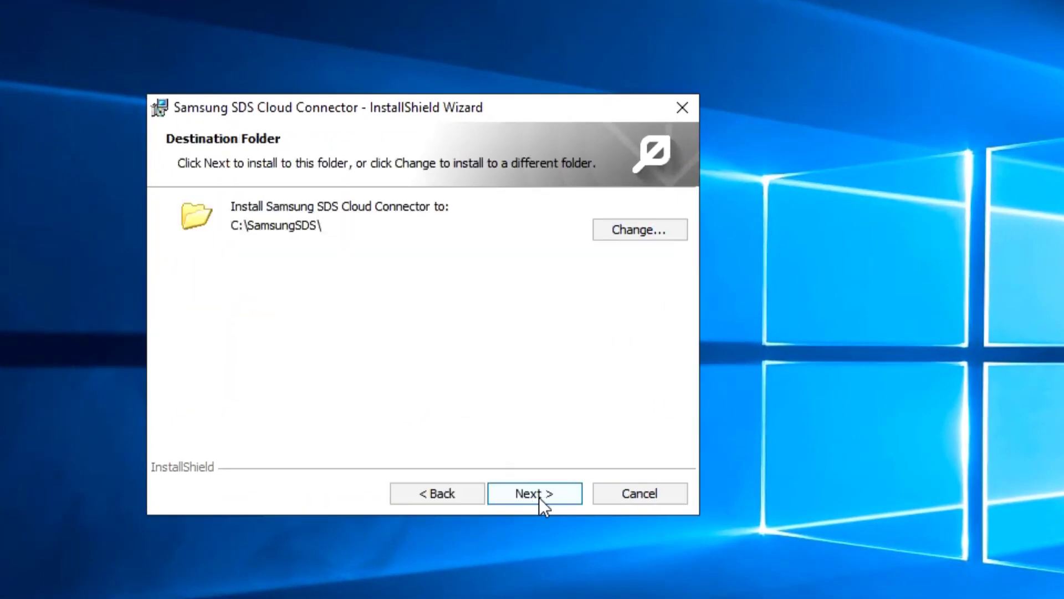
Keep the destination folder C:\SamsungSDS\ and install the SCC Client with tenant ID b2btechpubs.samsung.com
click(534, 493)
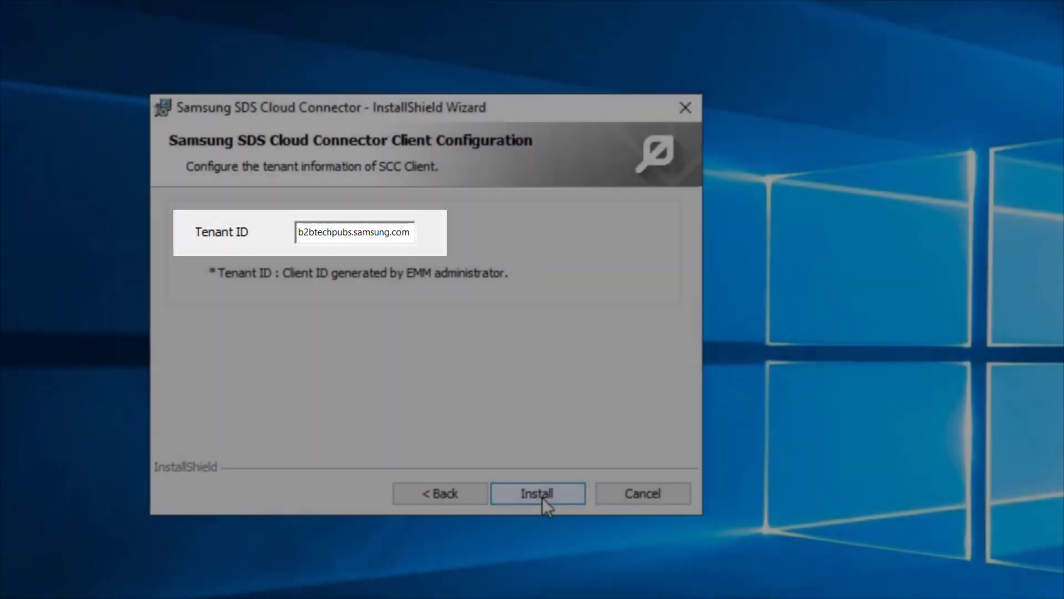
click(537, 494)
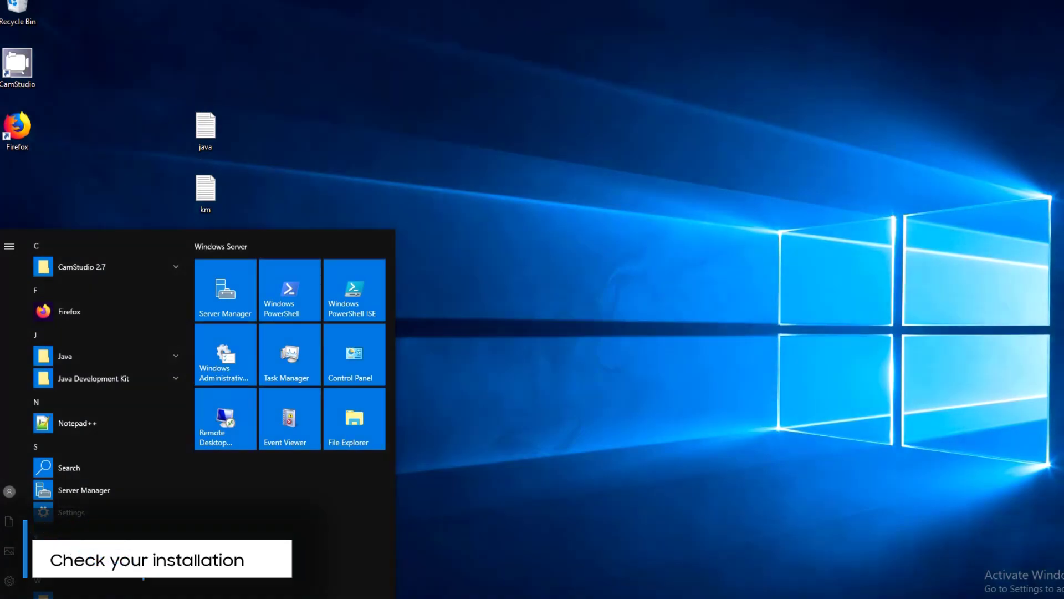
Search Windows for "services" and open the Services console
text(services)
click(95, 290)
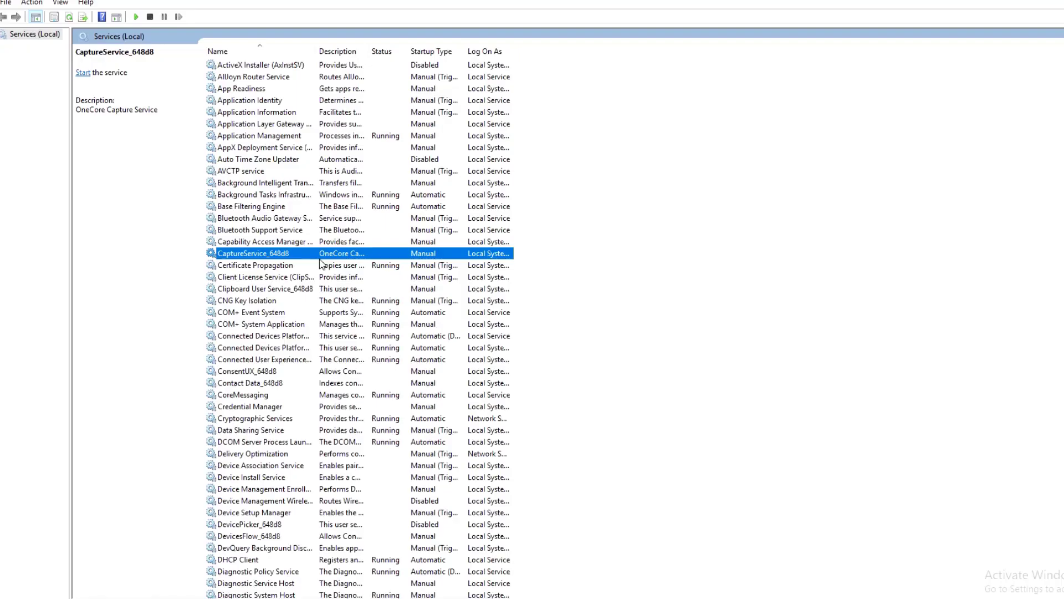